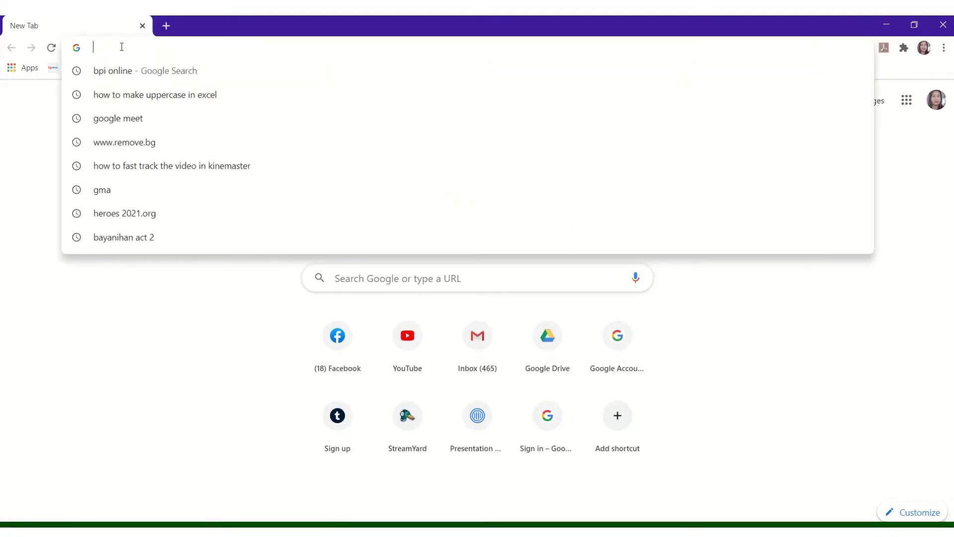
pyautogui.write('www.')
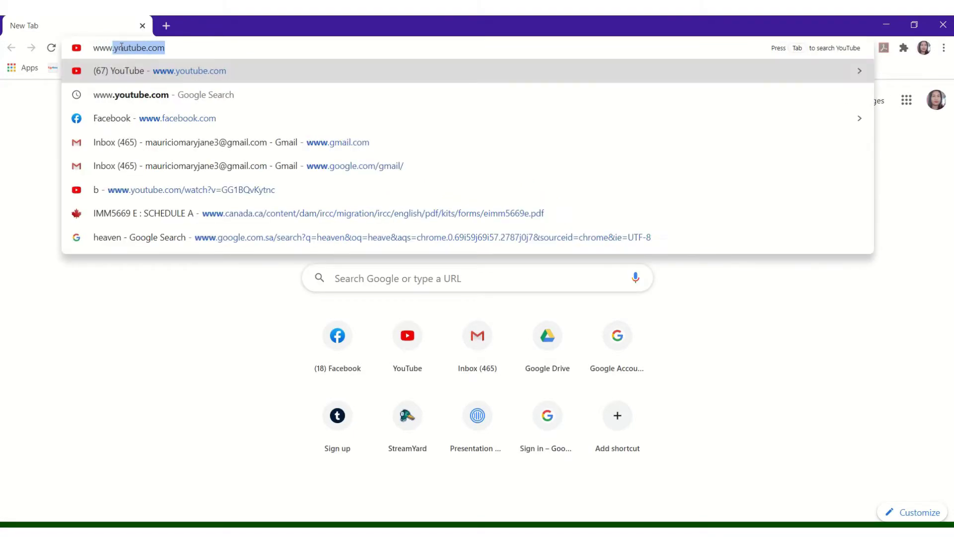
pyautogui.write('pre')
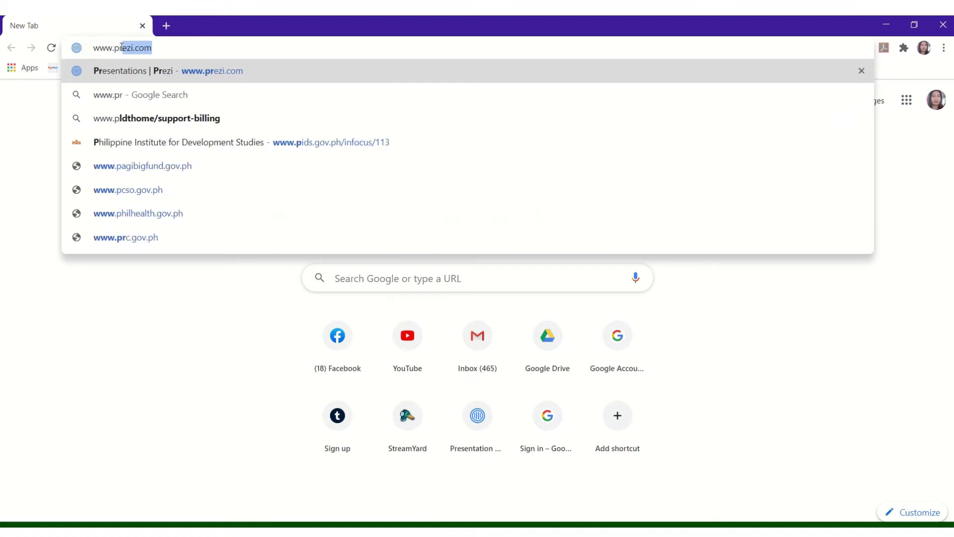
pyautogui.write('zi')
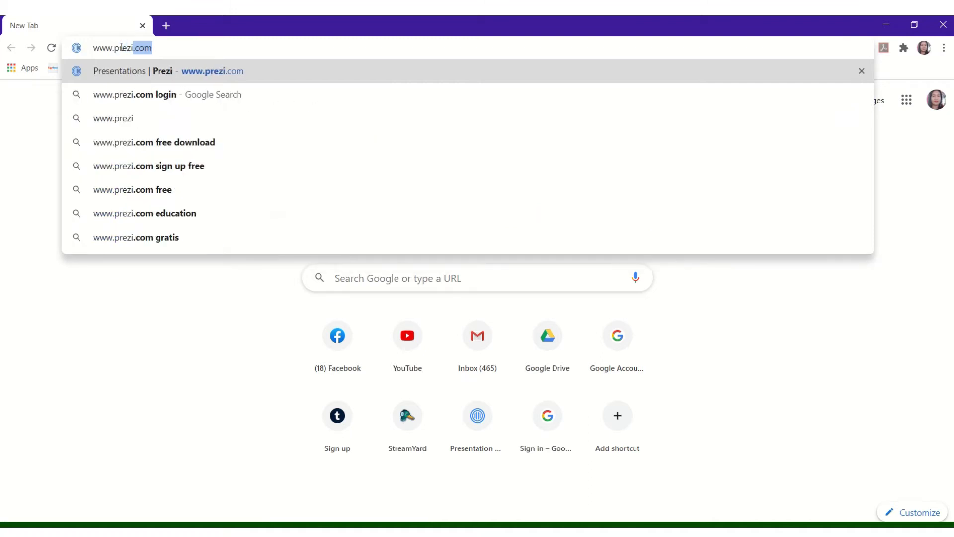
pyautogui.write('.com')
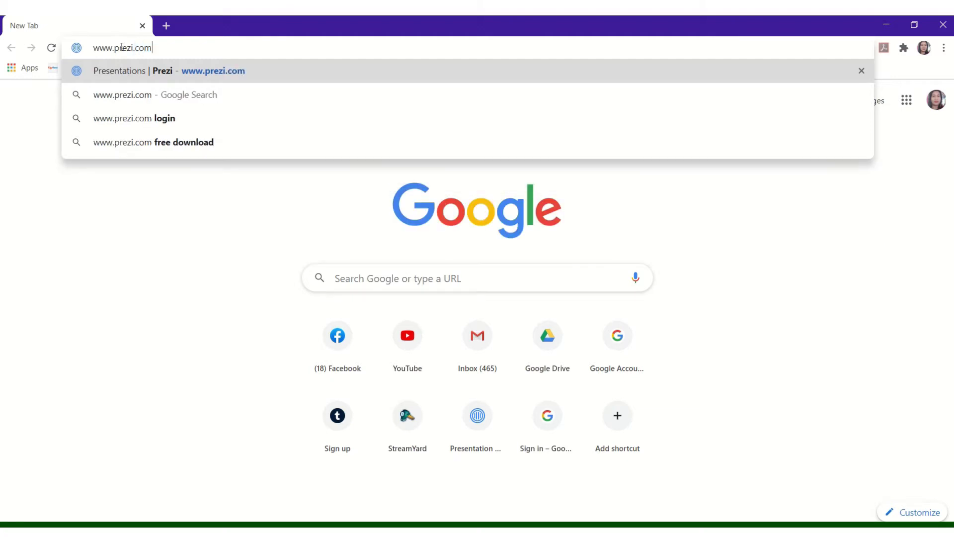
pyautogui.press('Return')
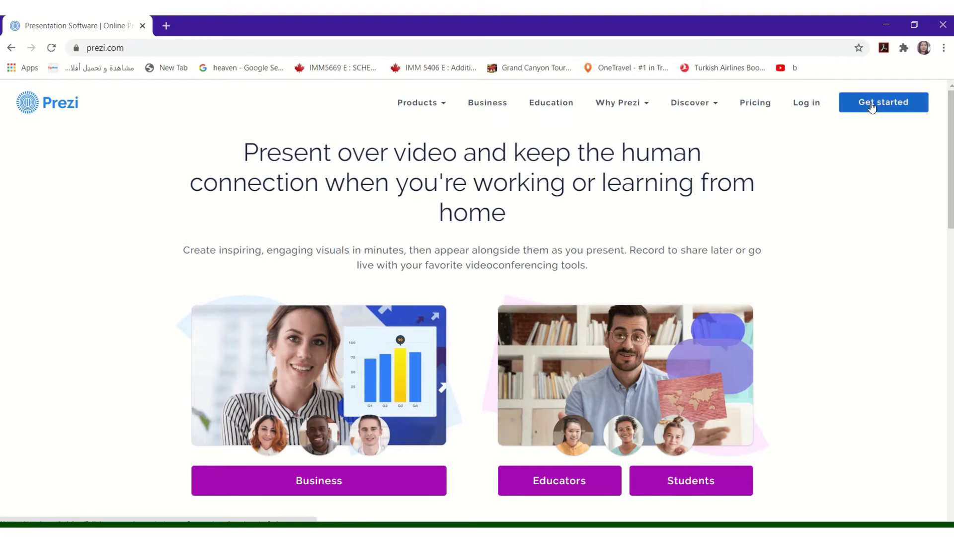
pyautogui.click(873, 107)
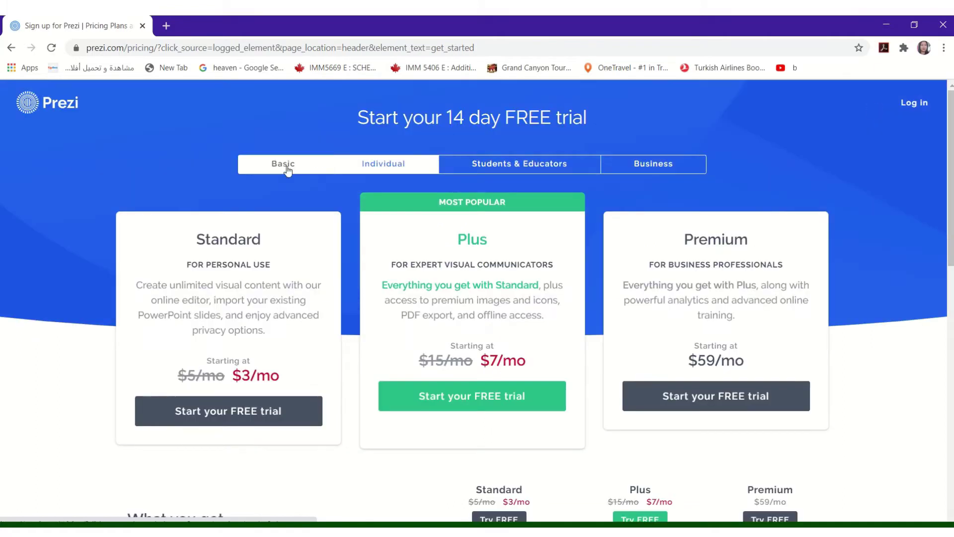
pyautogui.click(285, 167)
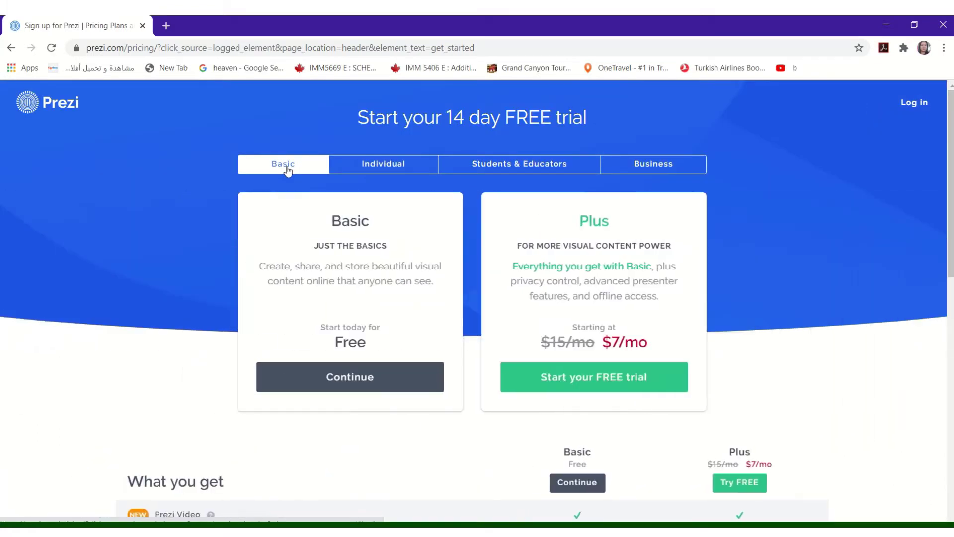
# Sign up for the free Basic plan with name, e-mail and password, passing the robot check.
pyautogui.click(351, 381)
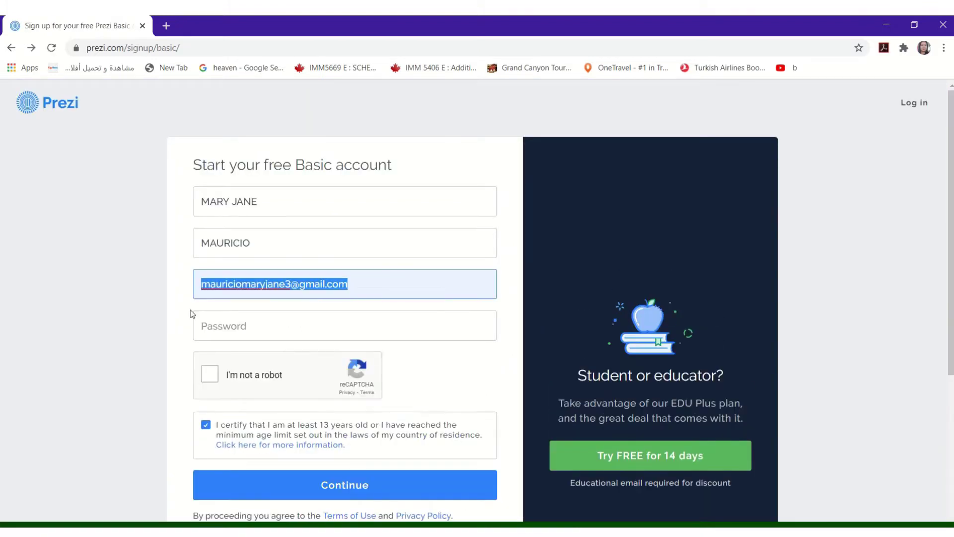
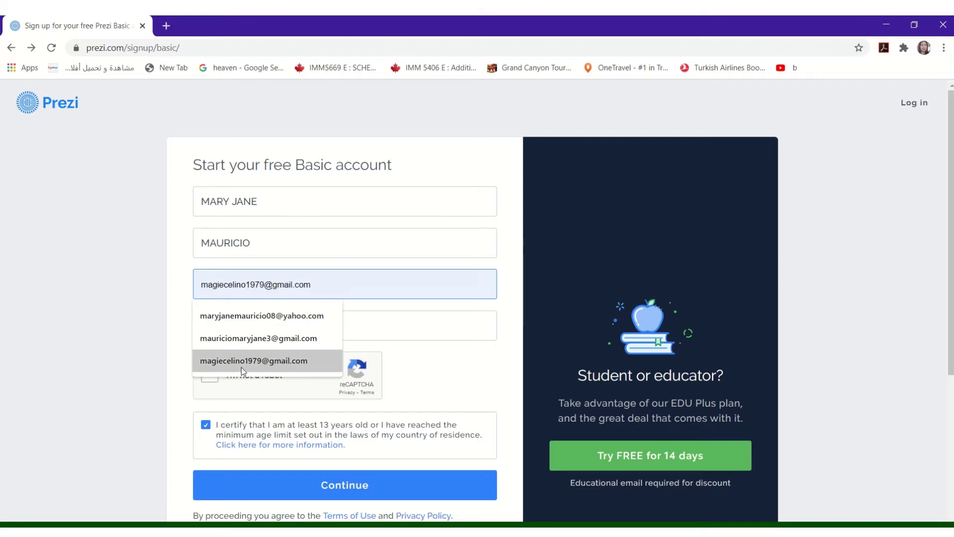
pyautogui.click(241, 367)
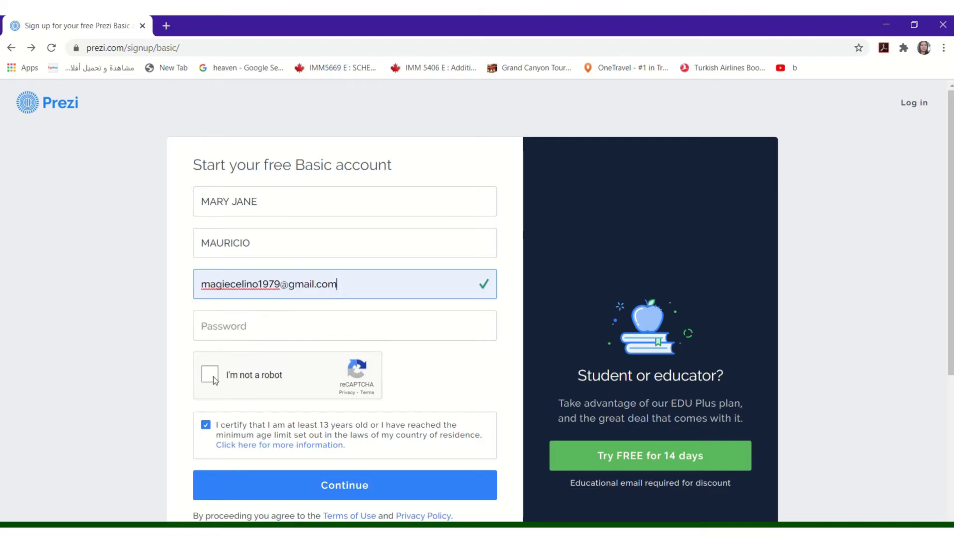
pyautogui.click(254, 330)
pyautogui.write('•••••')
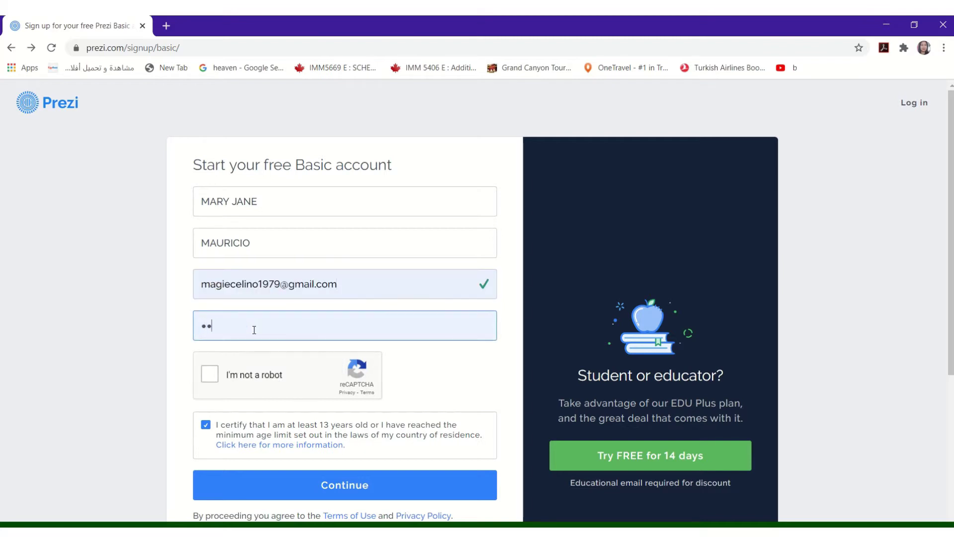
pyautogui.write('••')
pyautogui.click(214, 376)
pyautogui.click(332, 486)
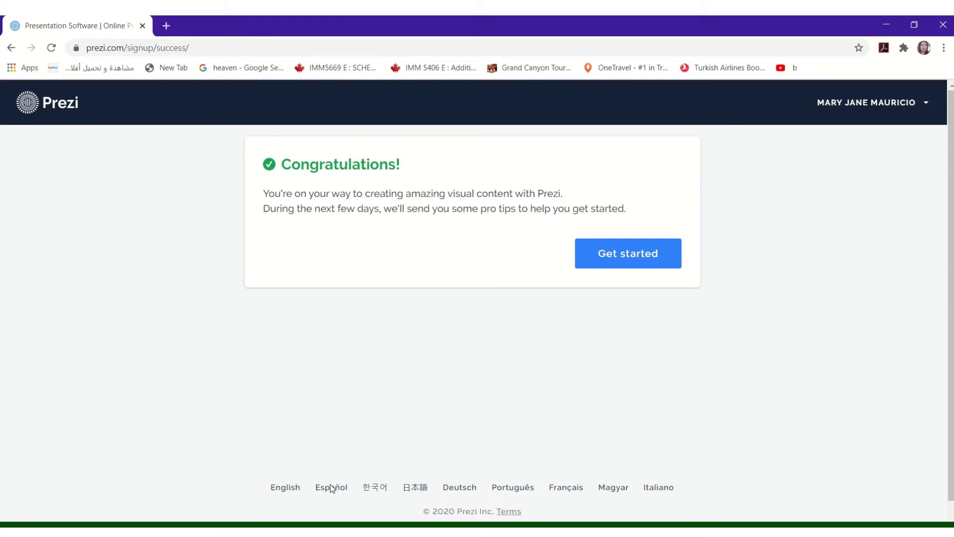
# Continue to the Presentations dashboard listing the existing decks.
pyautogui.click(628, 253)
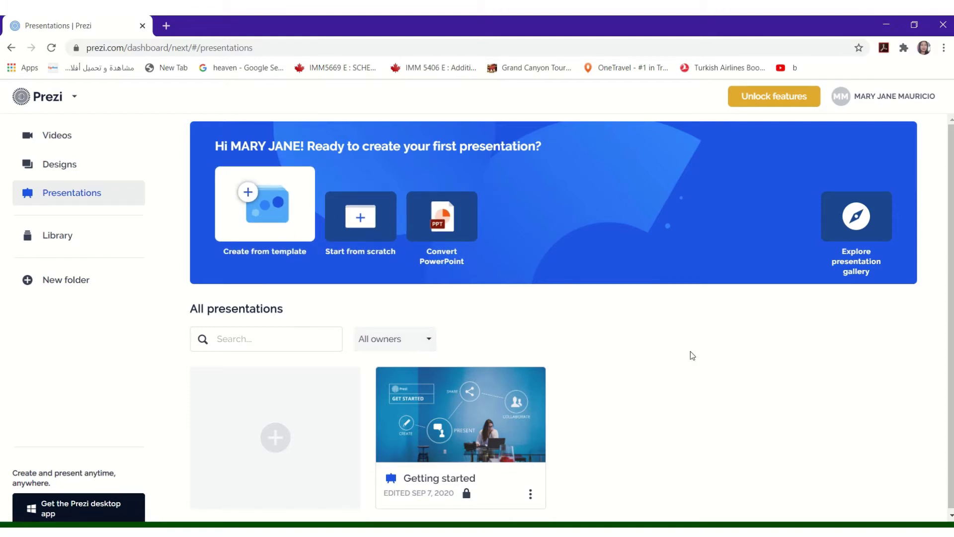
pyautogui.moveTo(950, 260); pyautogui.dragTo(950, 264)
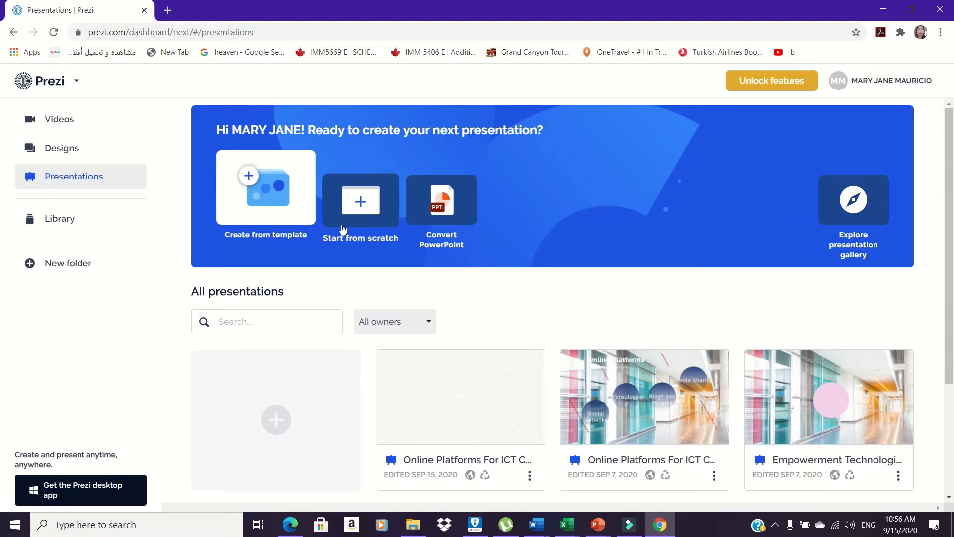
# Create a Blank - White presentation titled 'Empowerment Technologies', visible to anyone on the web.
pyautogui.click(285, 214)
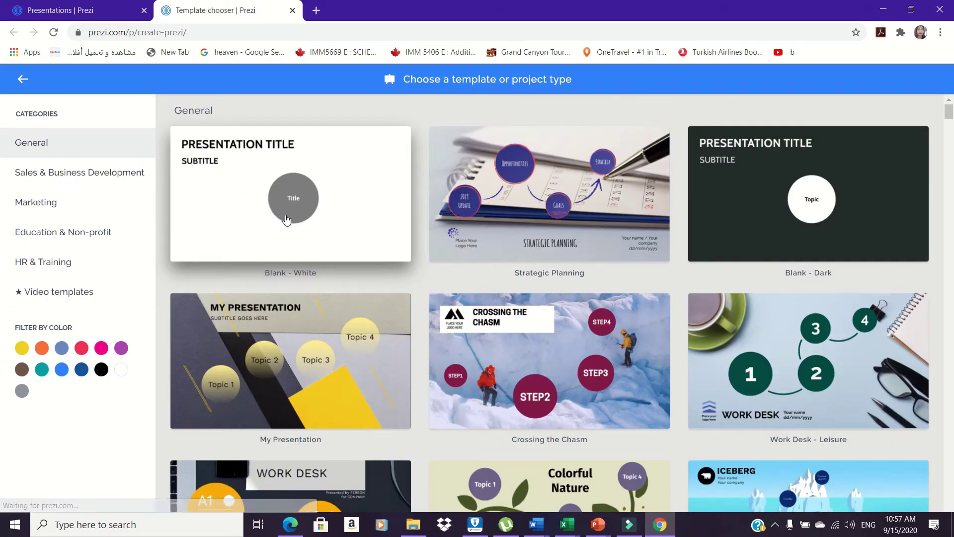
pyautogui.click(286, 219)
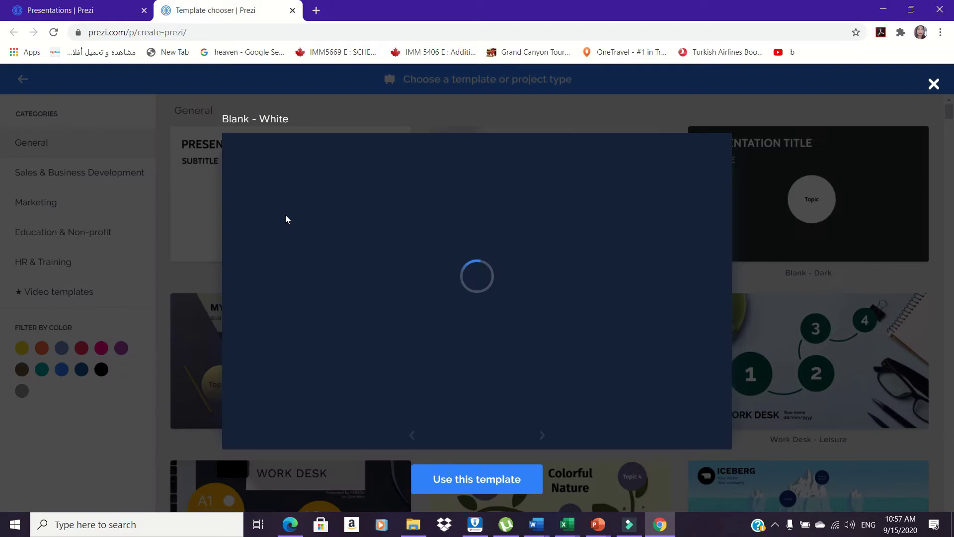
pyautogui.click(477, 479)
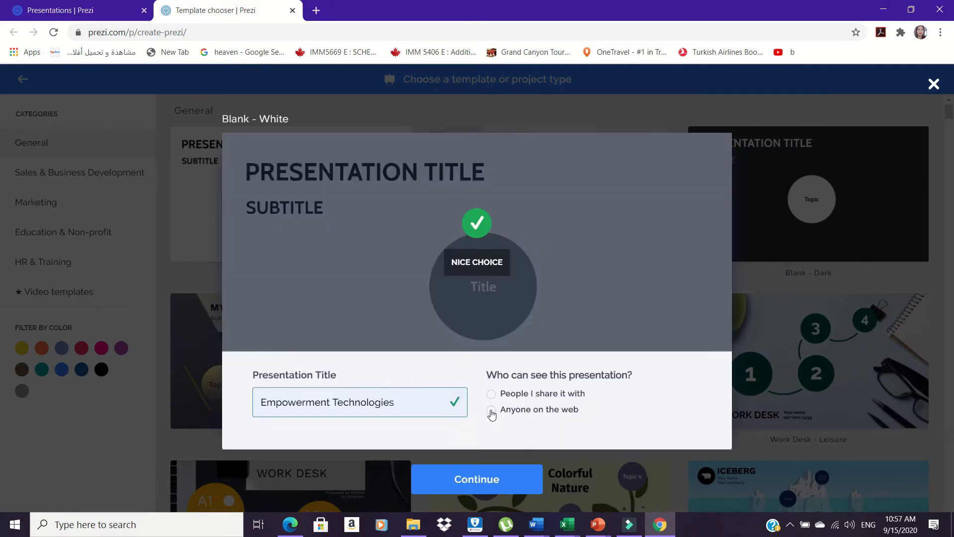
pyautogui.click(491, 409)
pyautogui.click(475, 478)
pyautogui.click(373, 84)
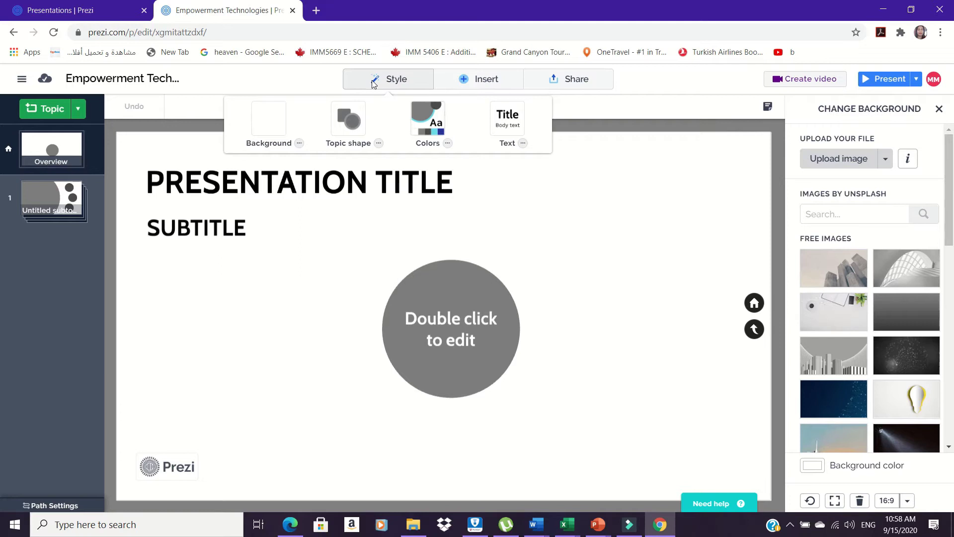
# Apply the blue colour theme for a light blue background and navy circle topic.
pyautogui.click(425, 122)
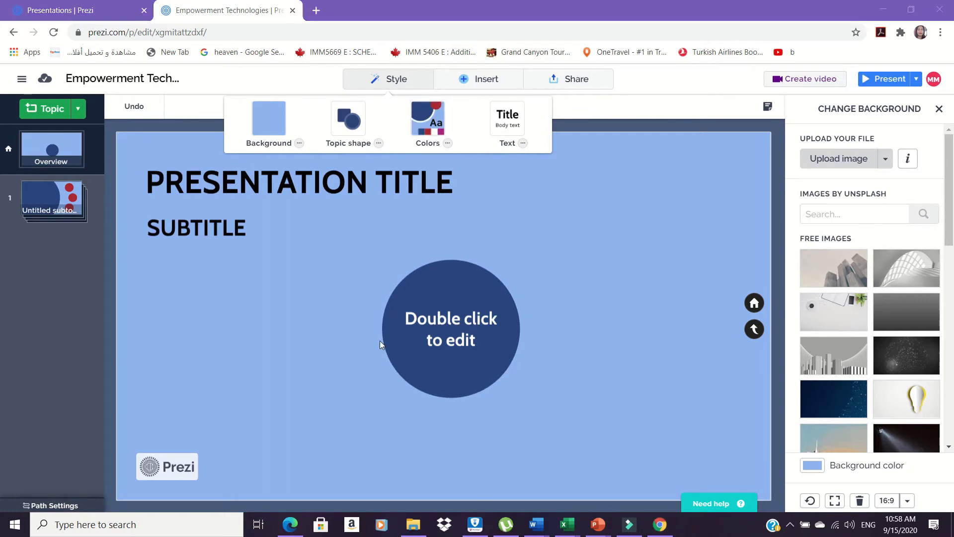
pyautogui.click(325, 276)
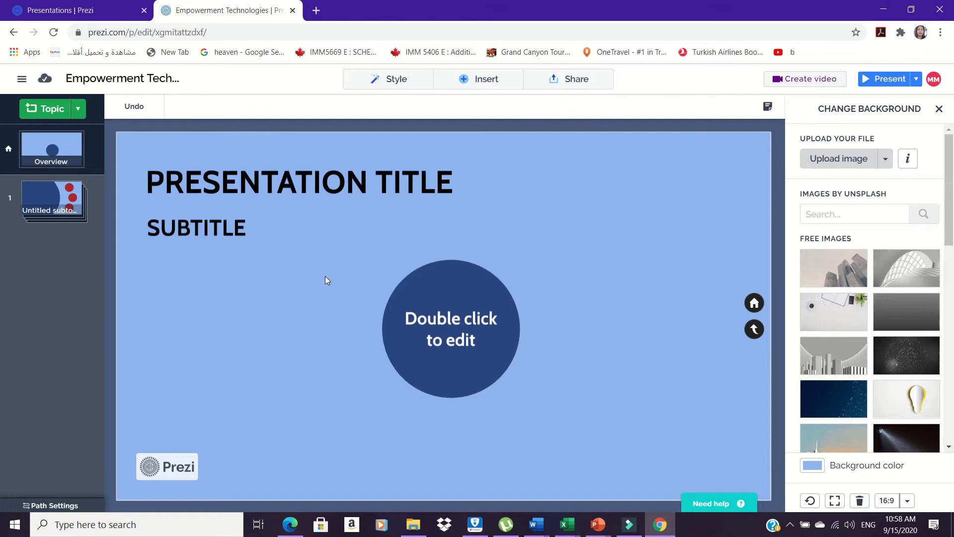
pyautogui.click(451, 326)
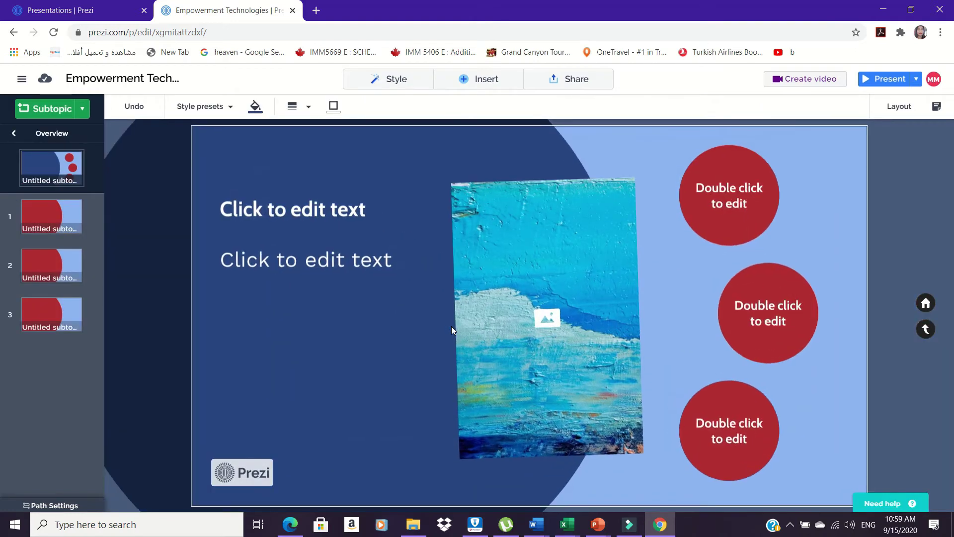
pyautogui.press('Right')
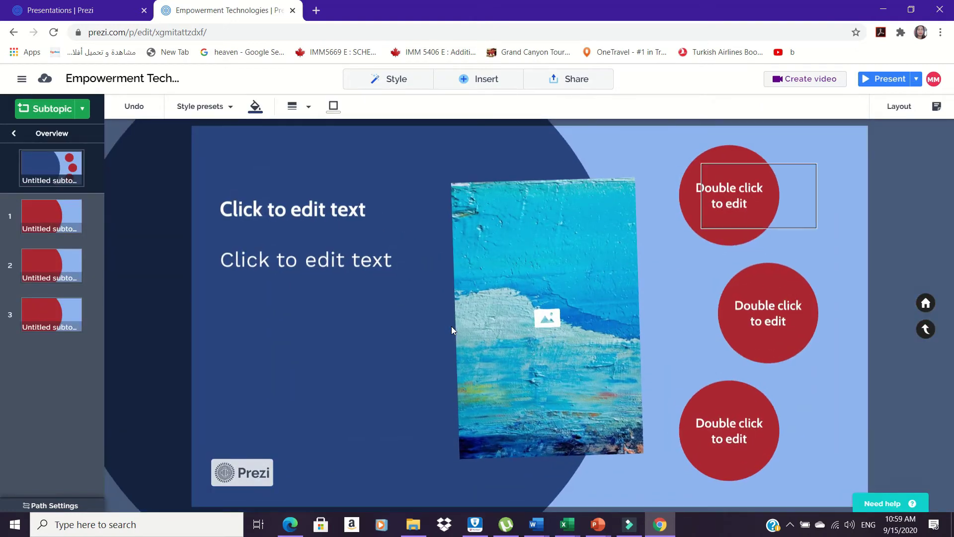
pyautogui.press('Left')
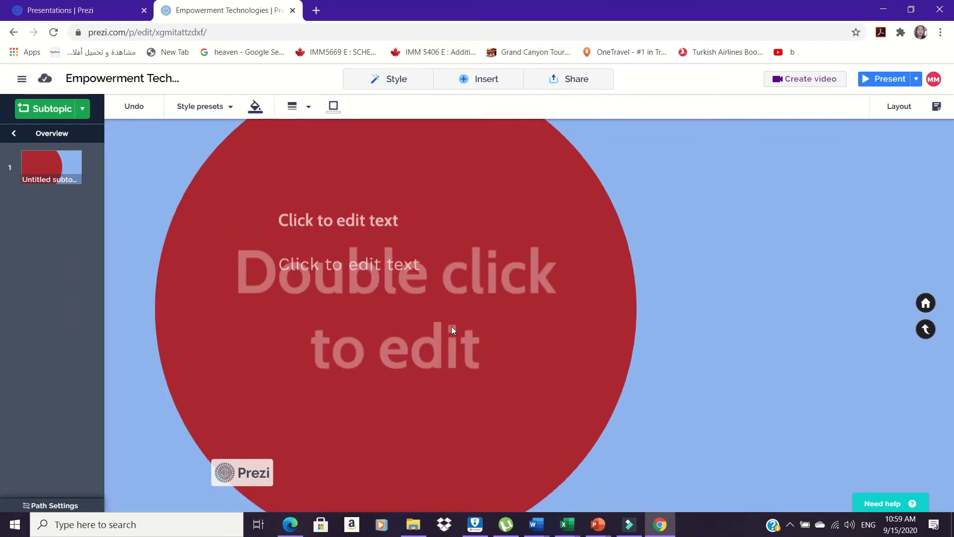
pyautogui.press('Left')
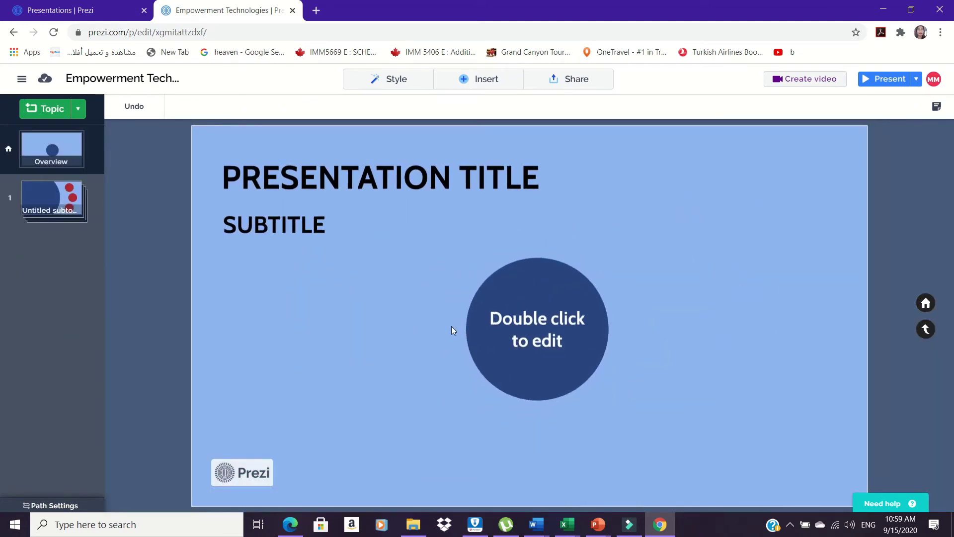
# Set the background to the rocket-launch photo, leaving Path Settings unchanged.
pyautogui.click(399, 78)
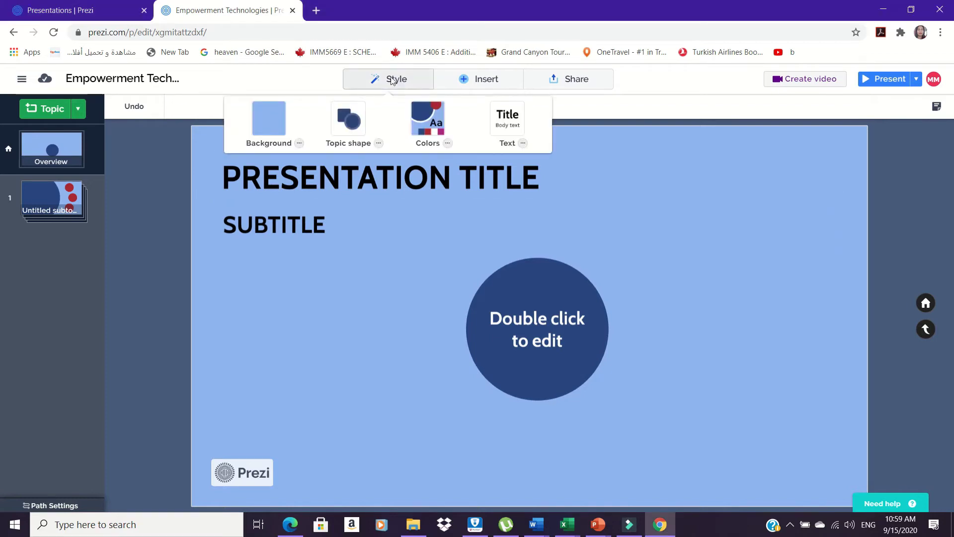
pyautogui.click(275, 121)
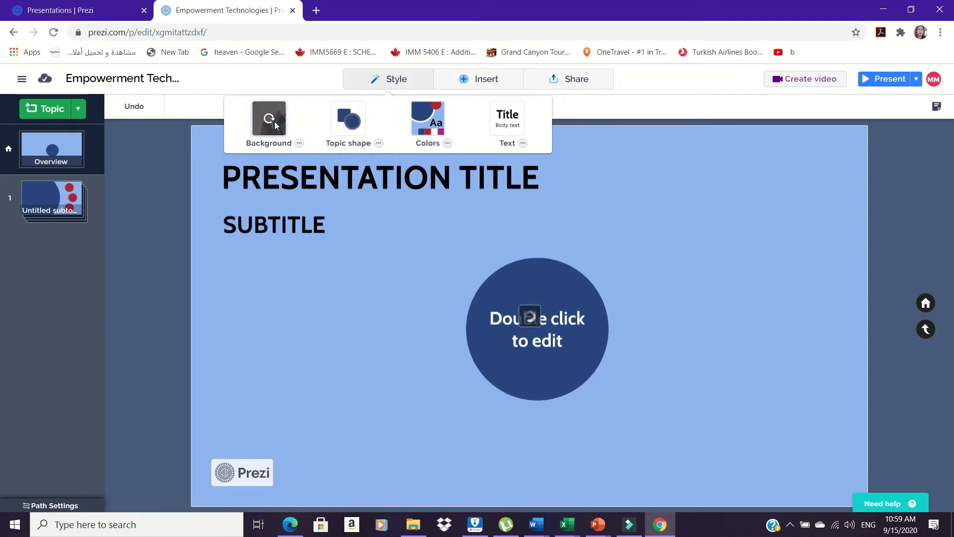
pyautogui.click(300, 145)
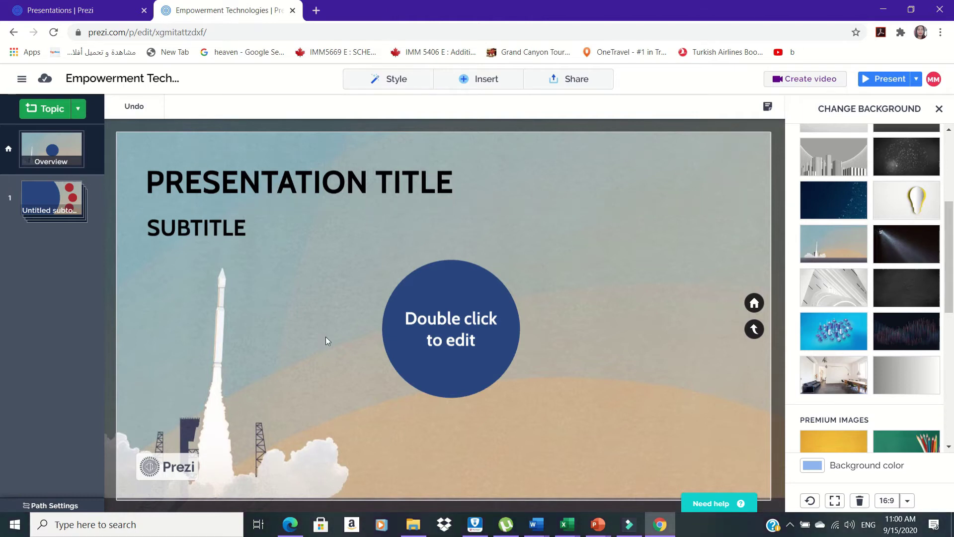
pyautogui.click(70, 506)
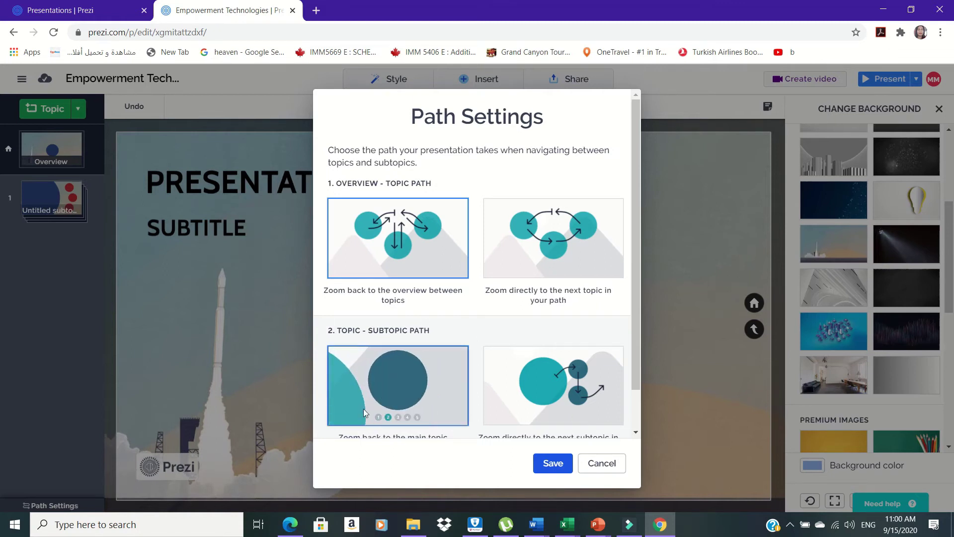
pyautogui.press('Escape')
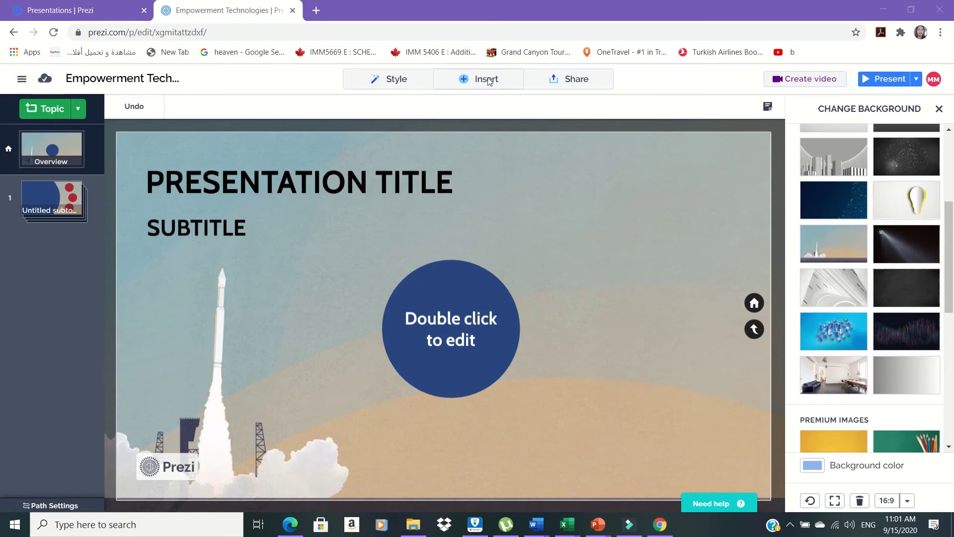
# Remove the title and subtitle placeholders from the overview.
pyautogui.click(489, 81)
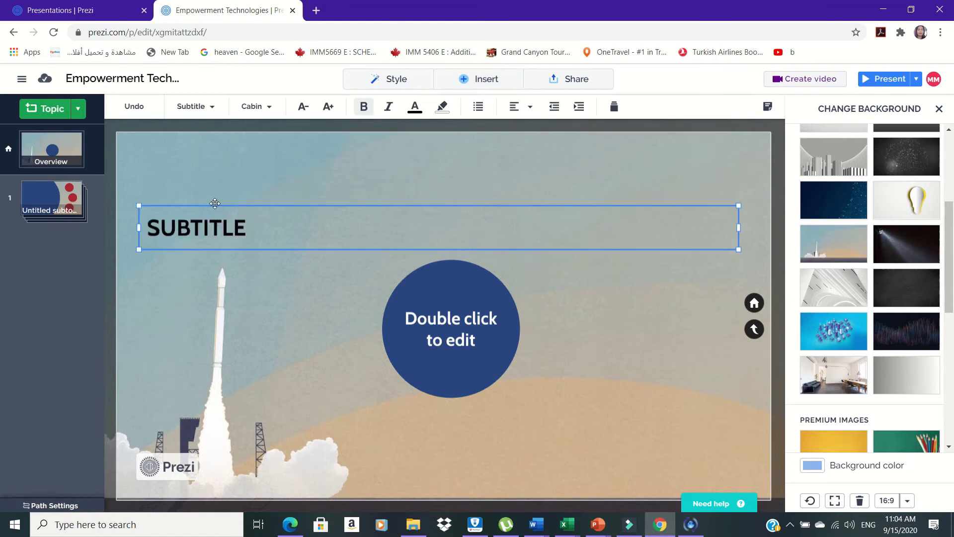
pyautogui.press('Delete')
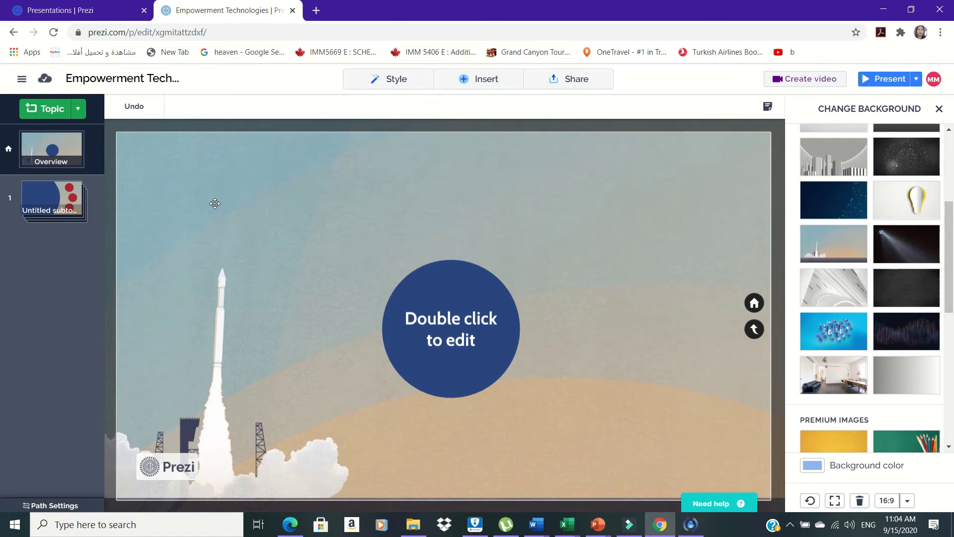
# Insert a text box near the top-left and type 'Online Platforms for ICT Content Development'.
pyautogui.rightClick(192, 164)
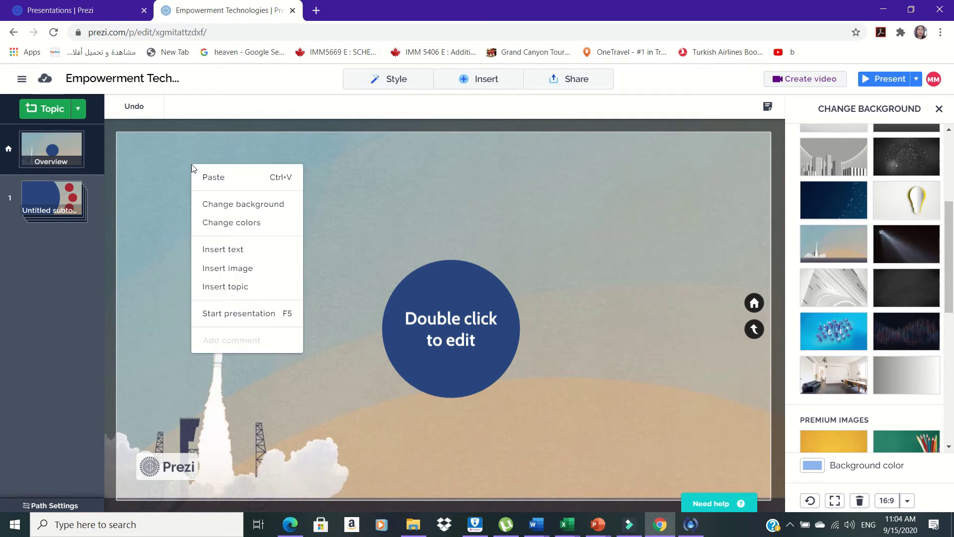
pyautogui.click(237, 256)
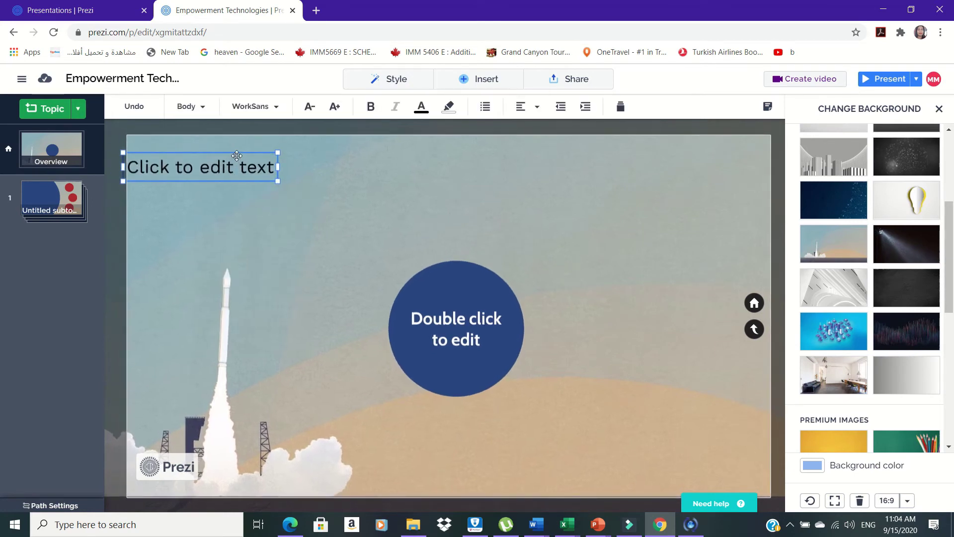
pyautogui.moveTo(237, 155); pyautogui.dragTo(274, 155)
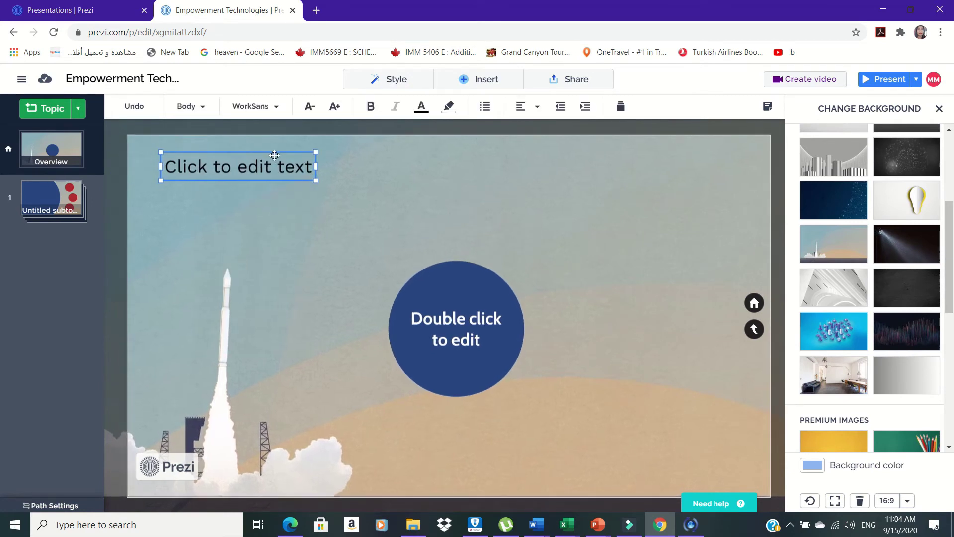
pyautogui.write('On')
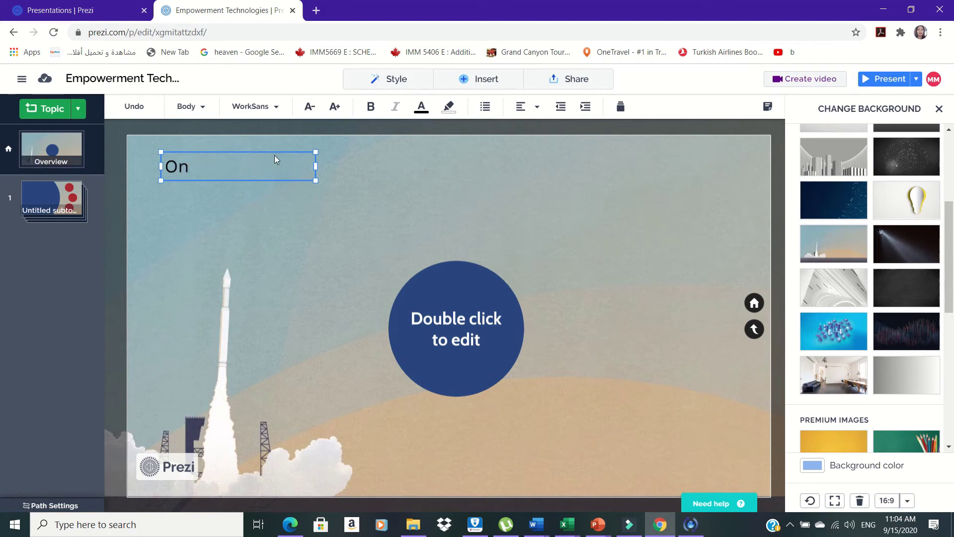
pyautogui.write('line Platforms')
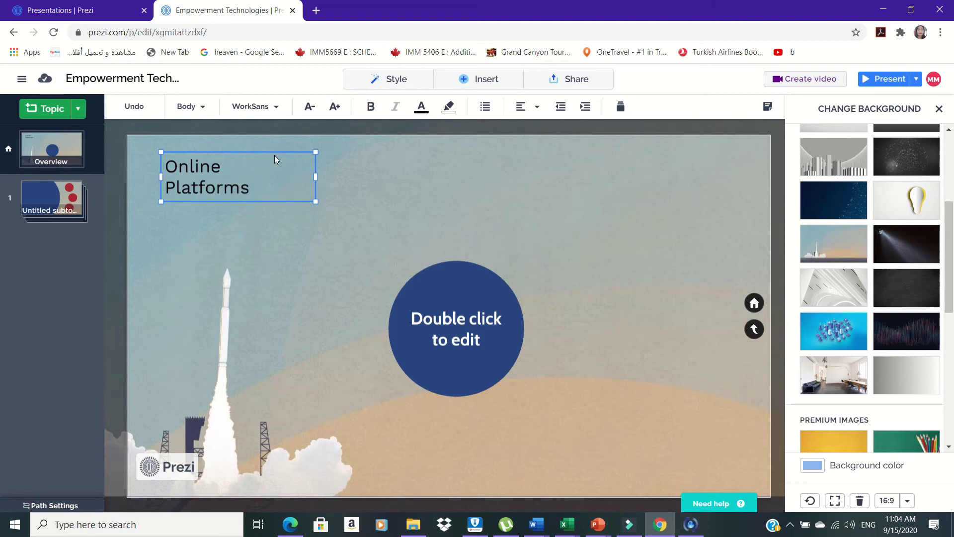
pyautogui.write(' for ICT Con')
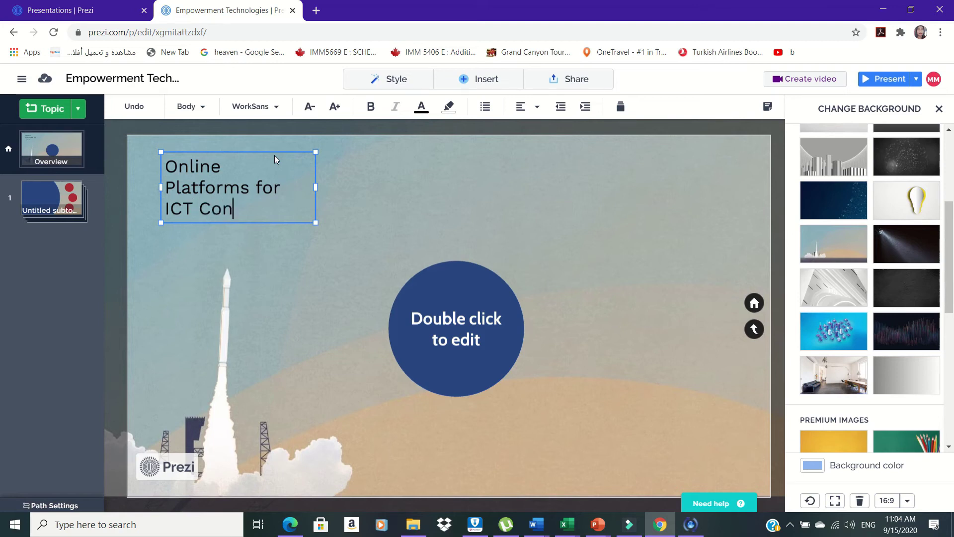
pyautogui.write('tent Developmen')
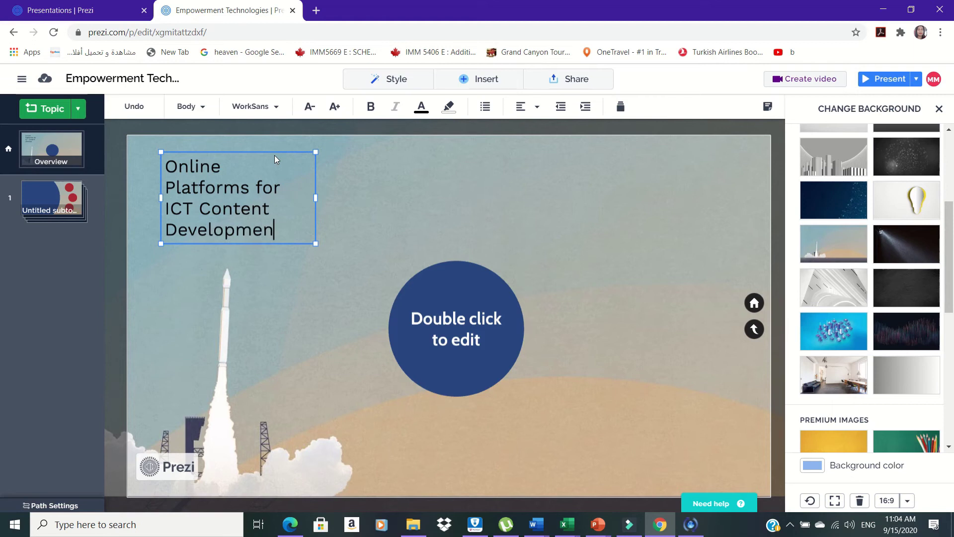
# Finish the title text and give it a Standard Fade in animation at the start.
pyautogui.write('t')
pyautogui.rightClick(265, 150)
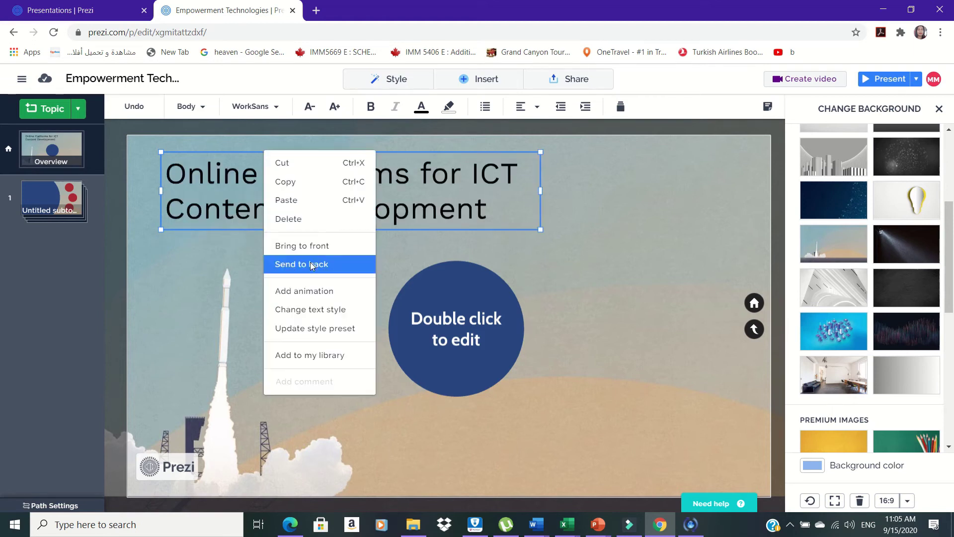
pyautogui.click(313, 294)
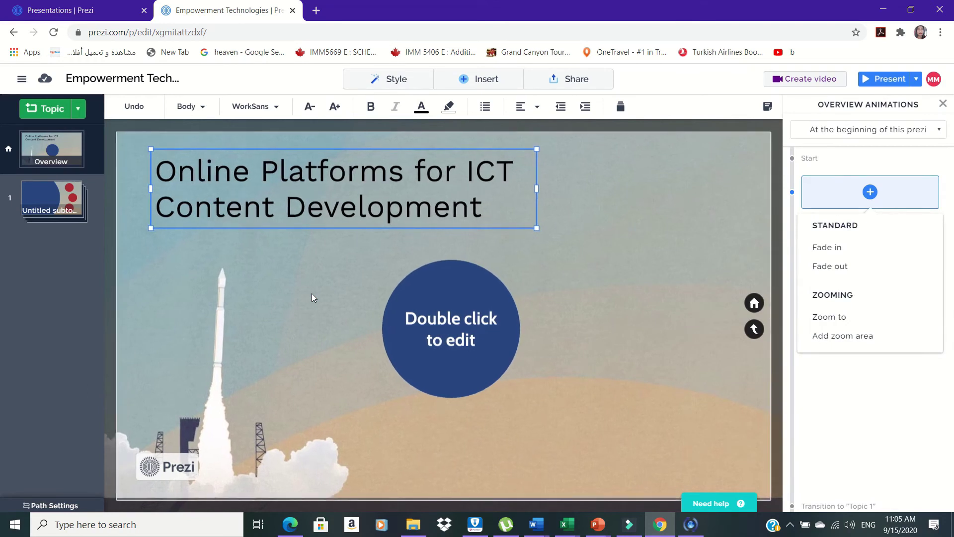
pyautogui.click(823, 250)
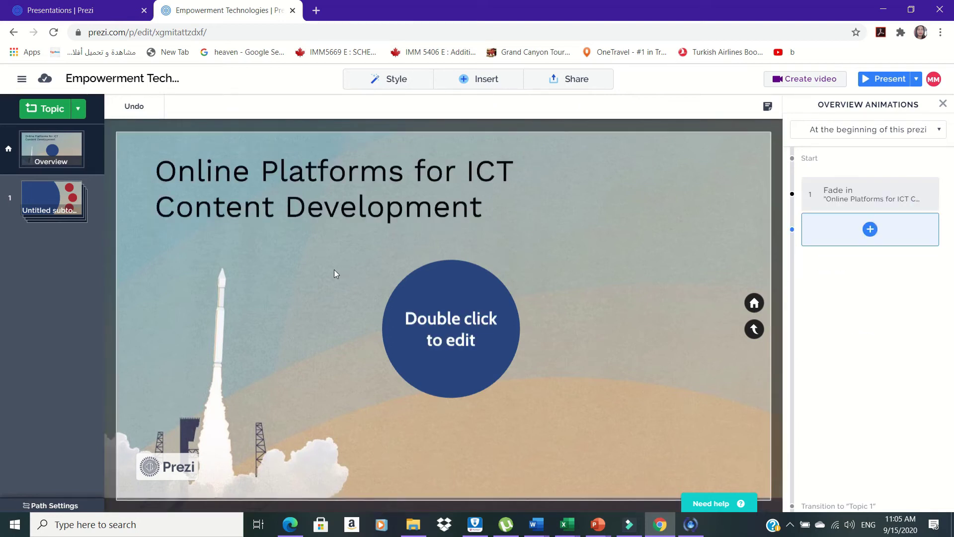
pyautogui.click(431, 314)
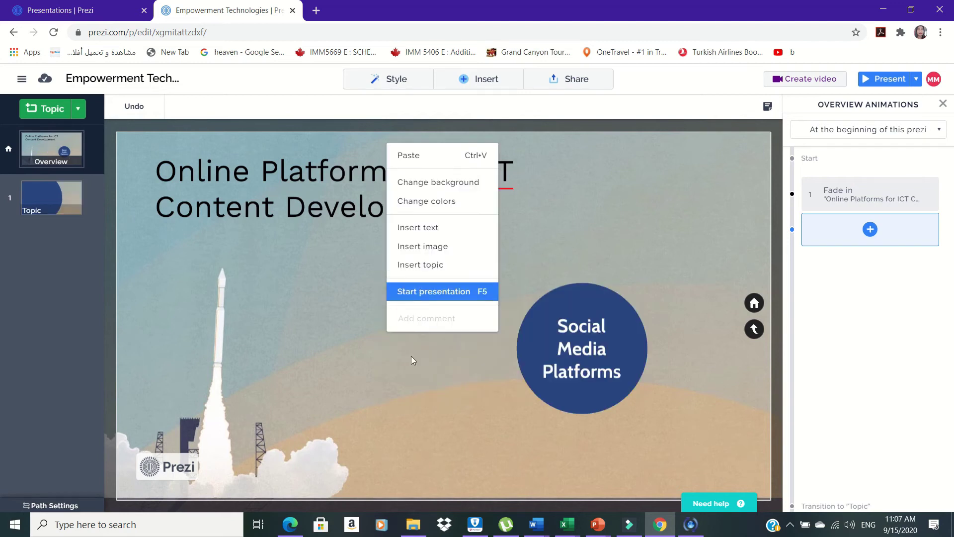
# Insert a Planet topic and move it up beside the Social Media Platforms circle.
pyautogui.click(417, 370)
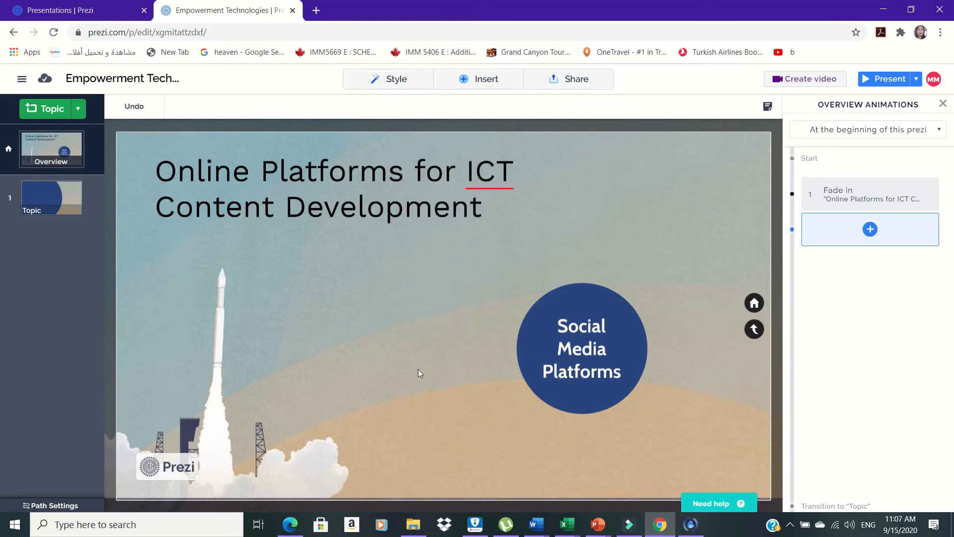
pyautogui.rightClick(420, 305)
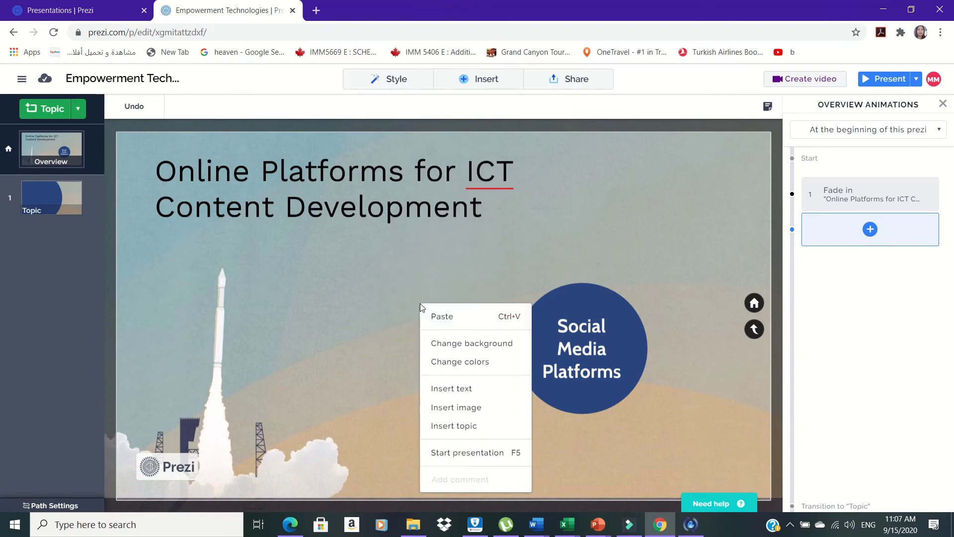
pyautogui.click(472, 428)
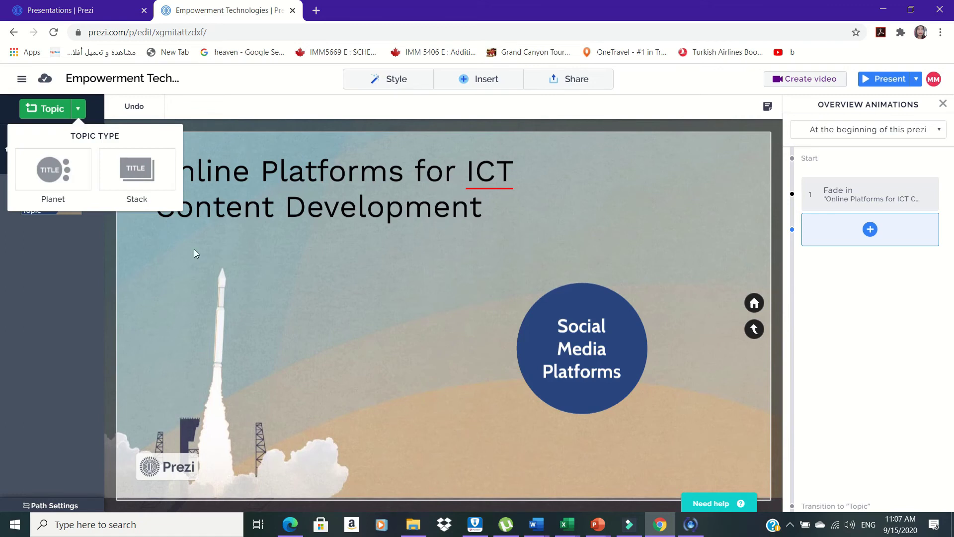
pyautogui.click(60, 166)
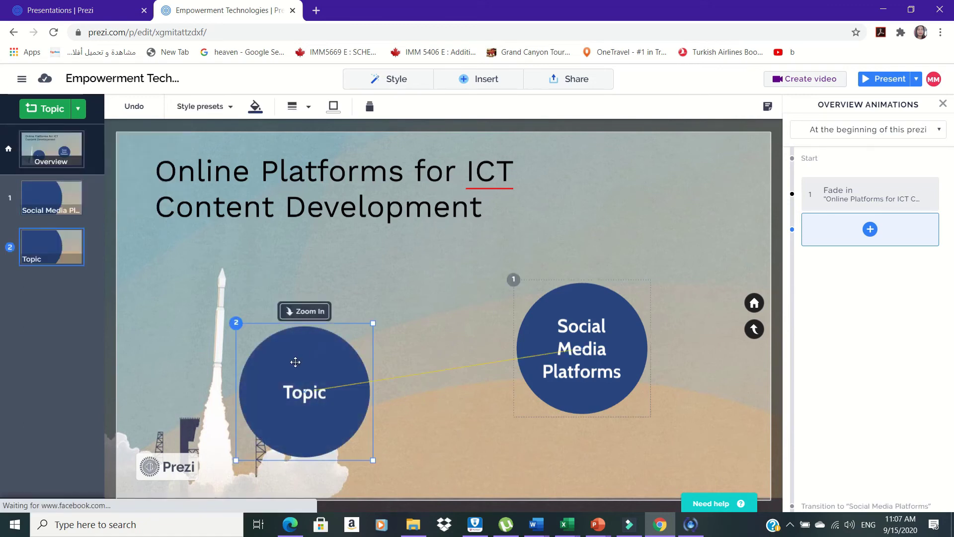
pyautogui.moveTo(296, 372); pyautogui.dragTo(304, 314)
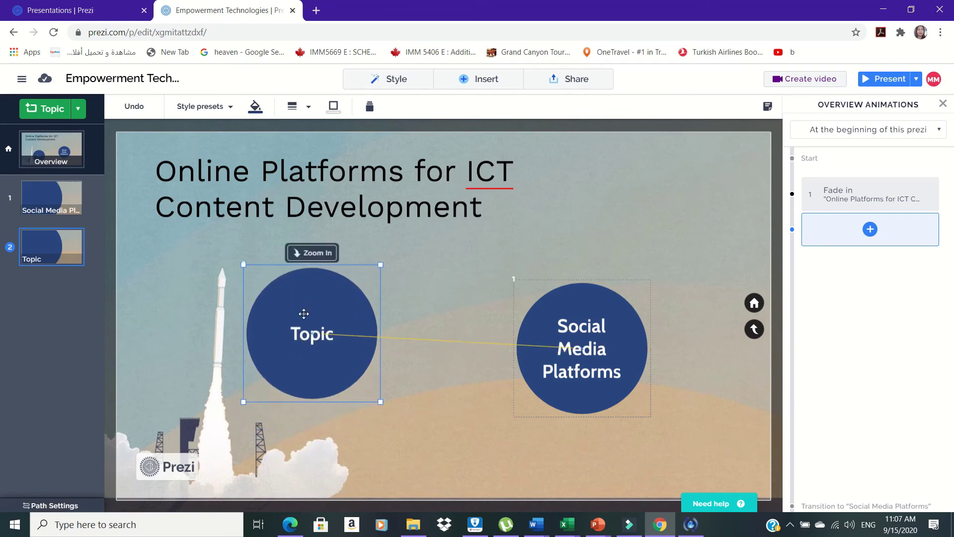
# Relabel the new topic 'Blogging Platforms'.
pyautogui.click(318, 341)
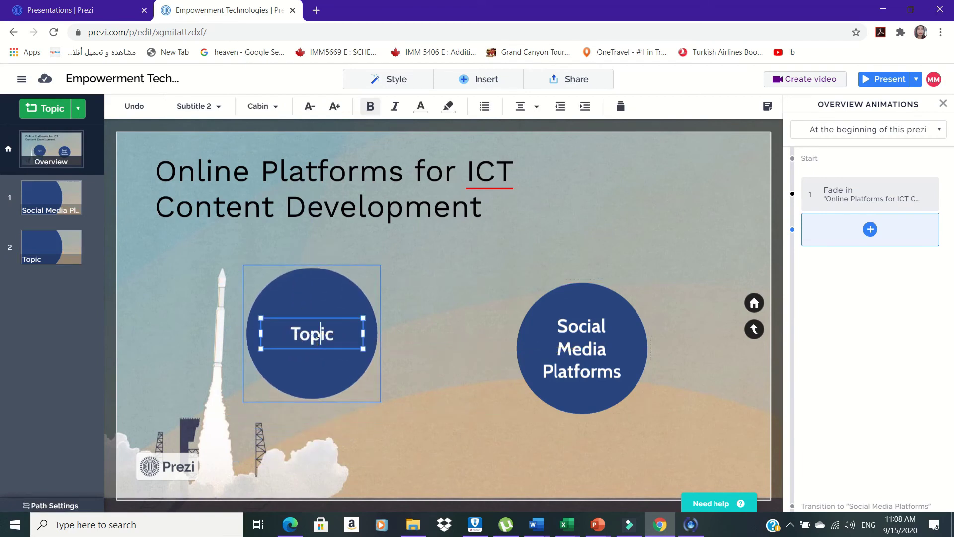
pyautogui.press('BackSpace')
pyautogui.press('BackSpace')
pyautogui.press('BackSpace')
pyautogui.press('Delete')
pyautogui.press('Delete')
pyautogui.write('Blog')
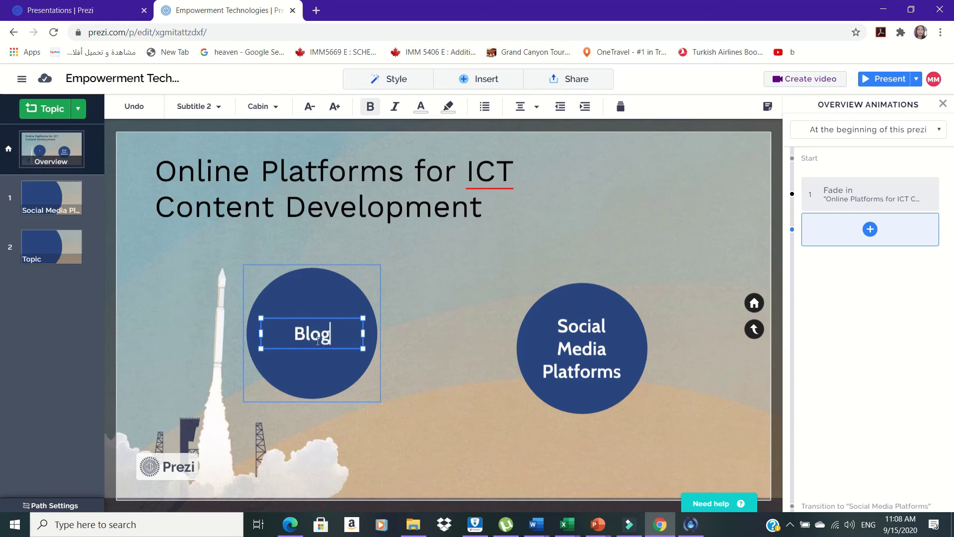
pyautogui.write('ging Pla')
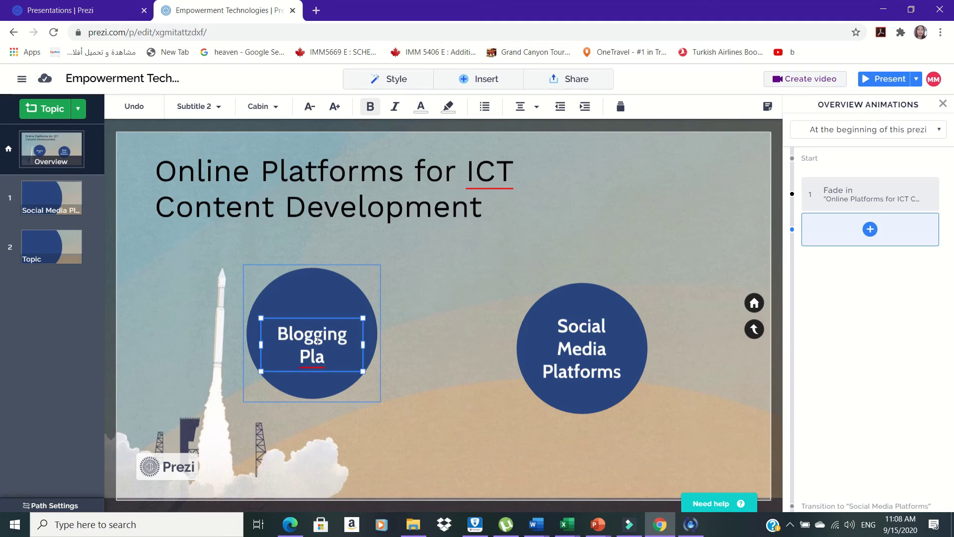
pyautogui.write('tforms')
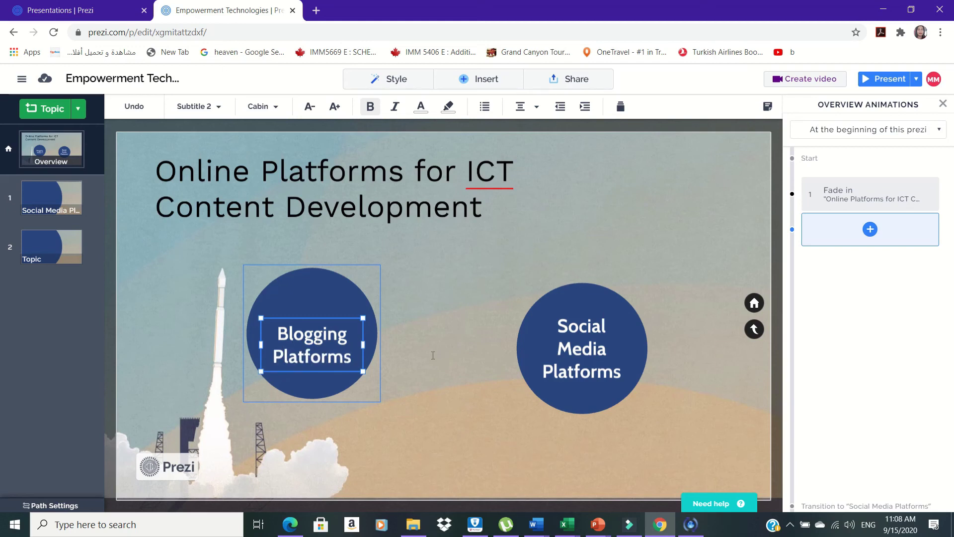
pyautogui.click(574, 376)
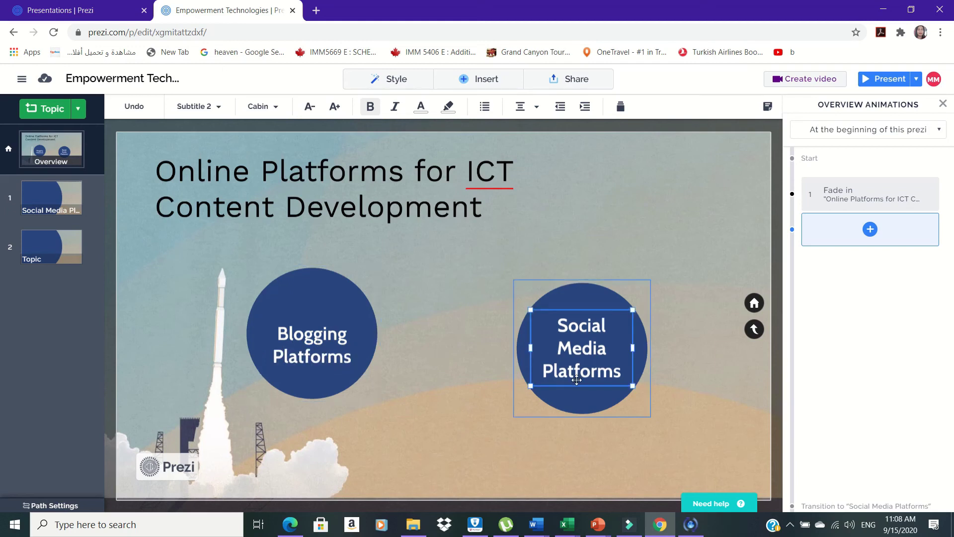
# Nudge the Social Media Platforms topic upward, then zoom into its Facebook 'Social Networks' subtopic.
pyautogui.click(587, 408)
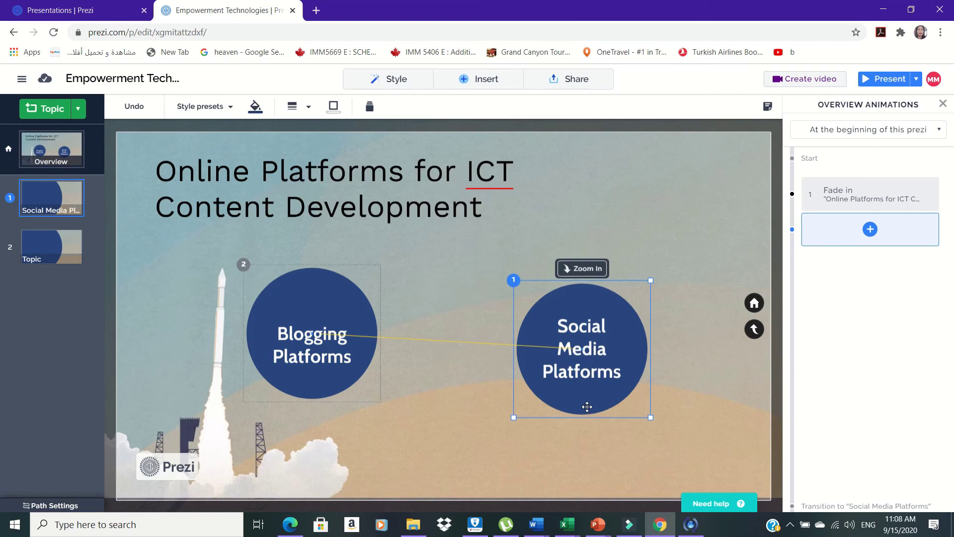
pyautogui.moveTo(586, 407); pyautogui.dragTo(587, 405)
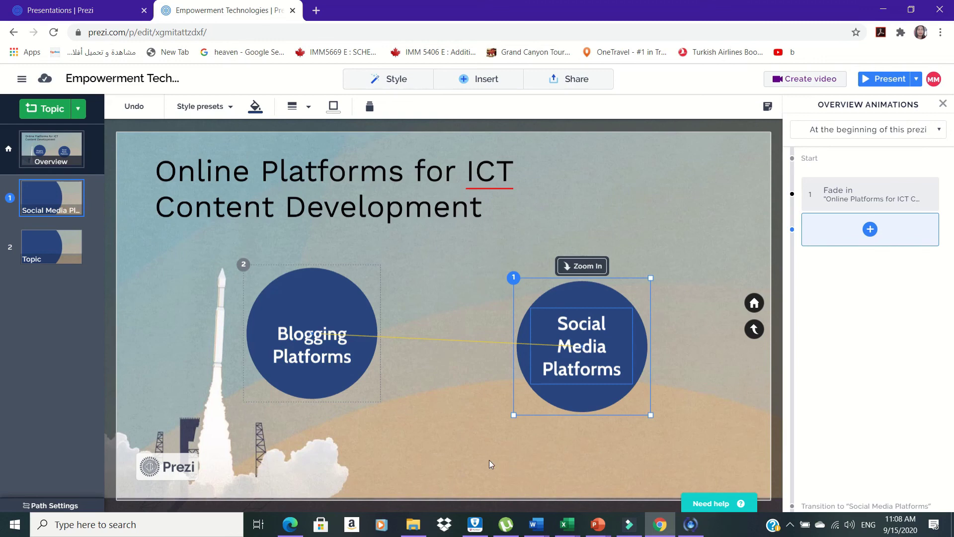
pyautogui.click(568, 326)
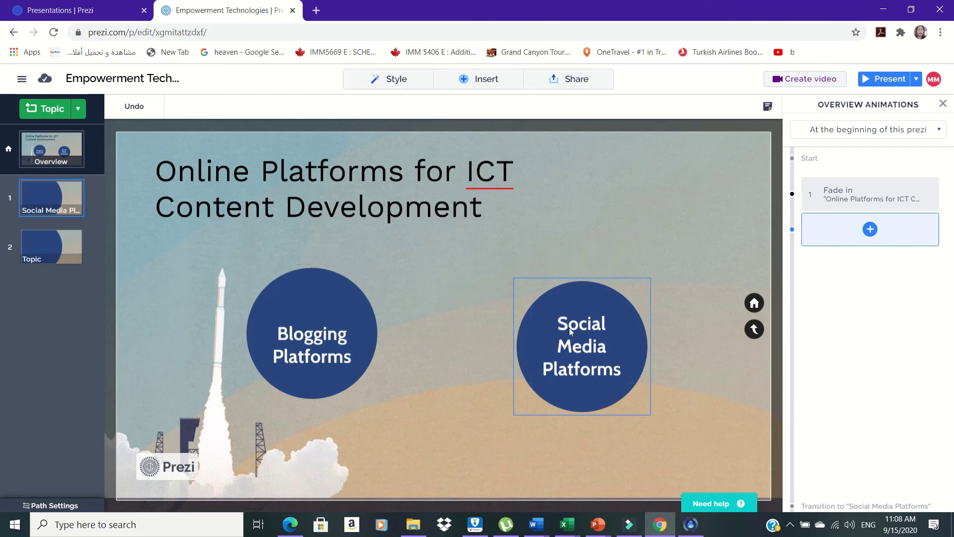
pyautogui.click(569, 327)
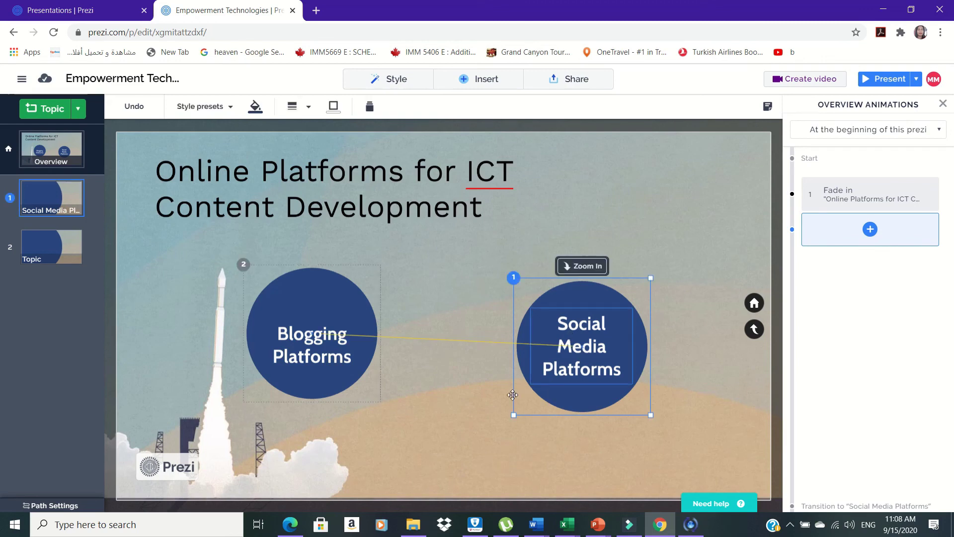
pyautogui.click(577, 379)
pyautogui.moveTo(577, 379); pyautogui.dragTo(605, 301)
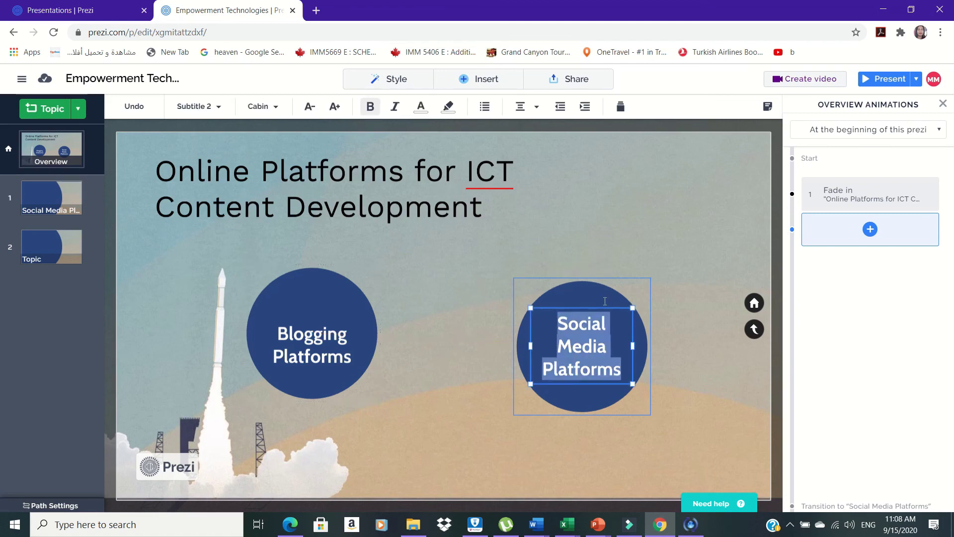
pyautogui.doubleClick(601, 297)
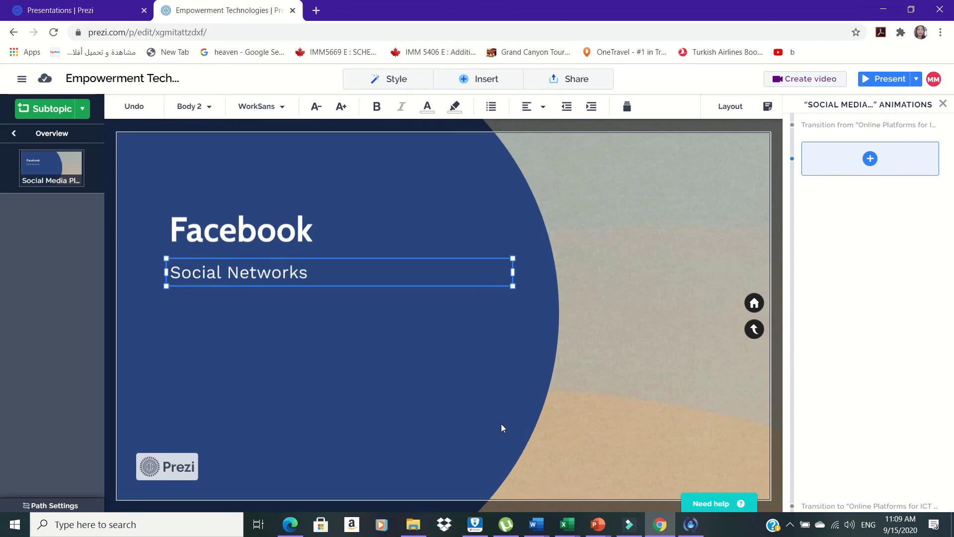
# Return to the overview and select the Blogging Platforms topic.
pyautogui.click(501, 427)
pyautogui.click(501, 423)
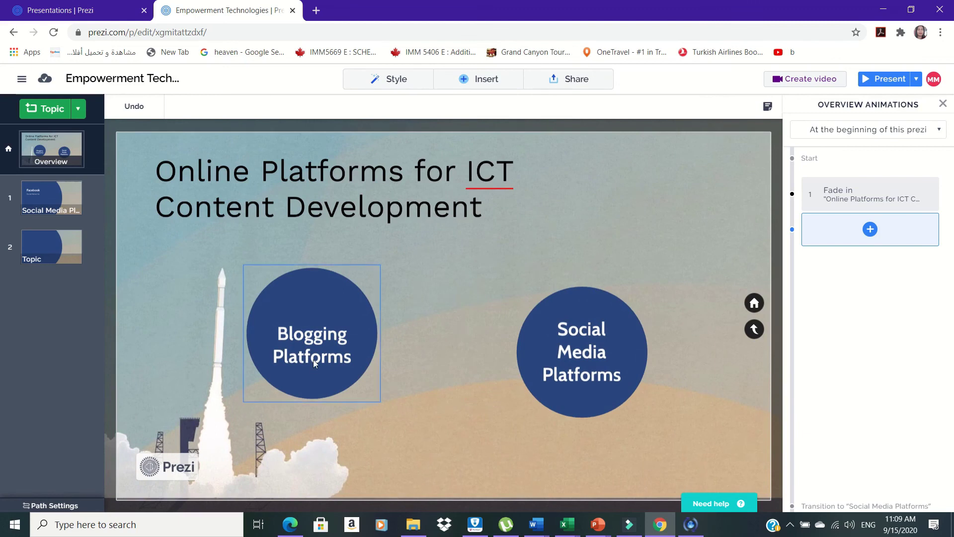
pyautogui.click(313, 359)
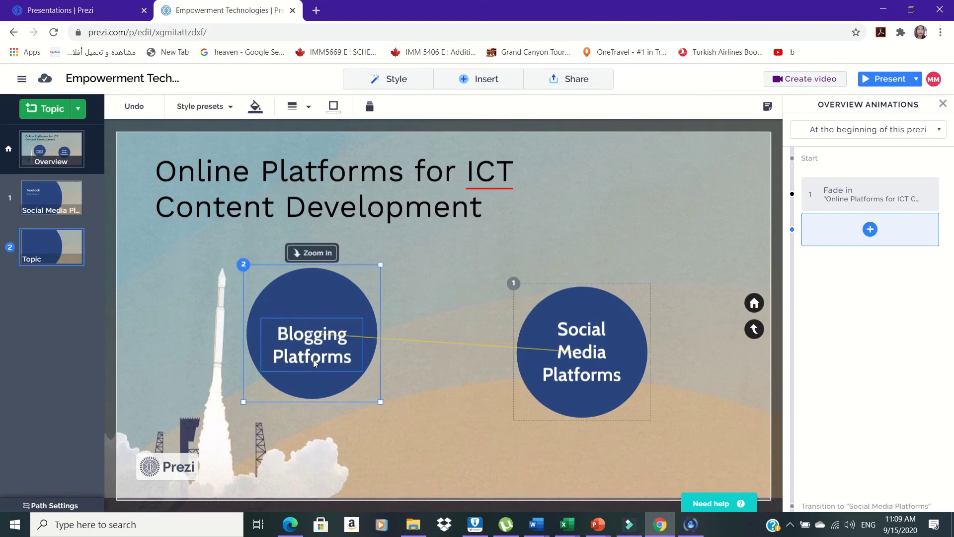
pyautogui.rightClick(415, 161)
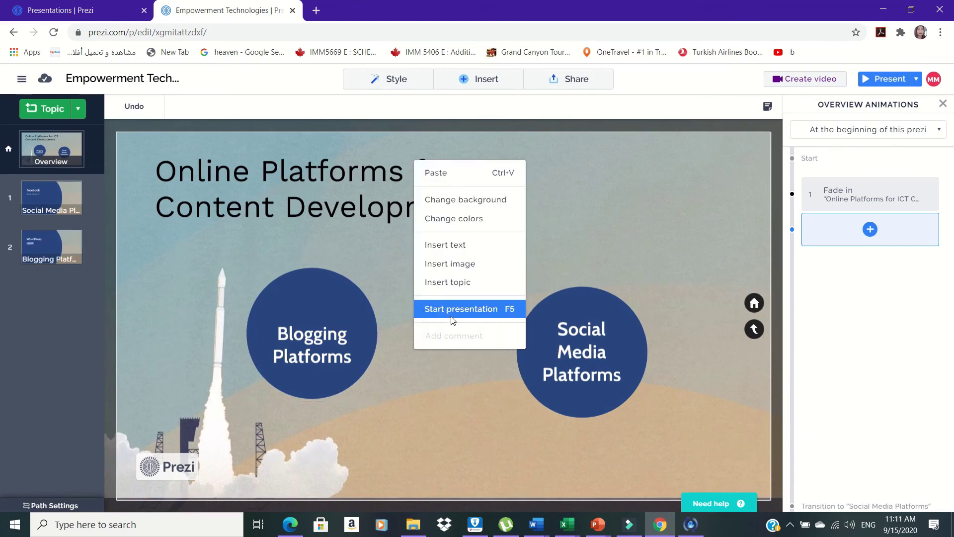
pyautogui.click(452, 309)
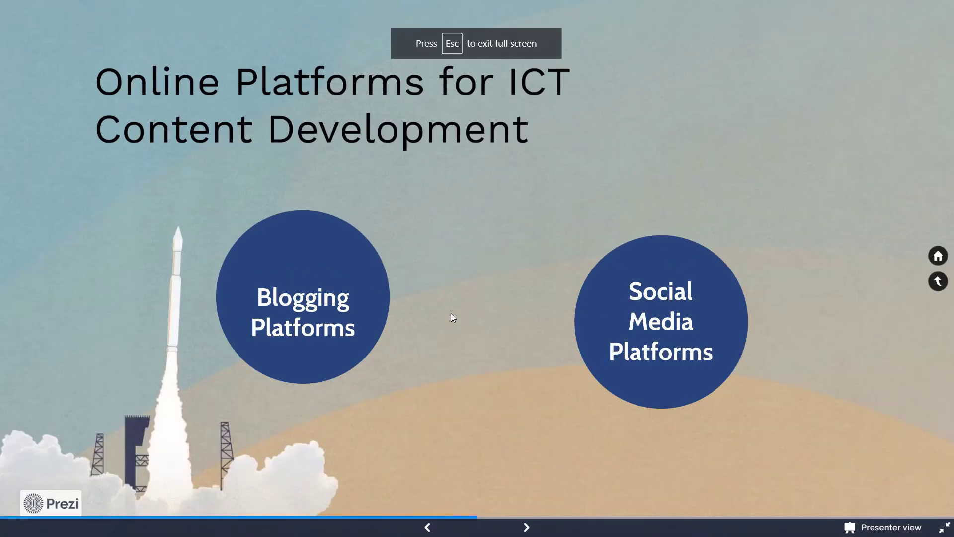
pyautogui.press('Right')
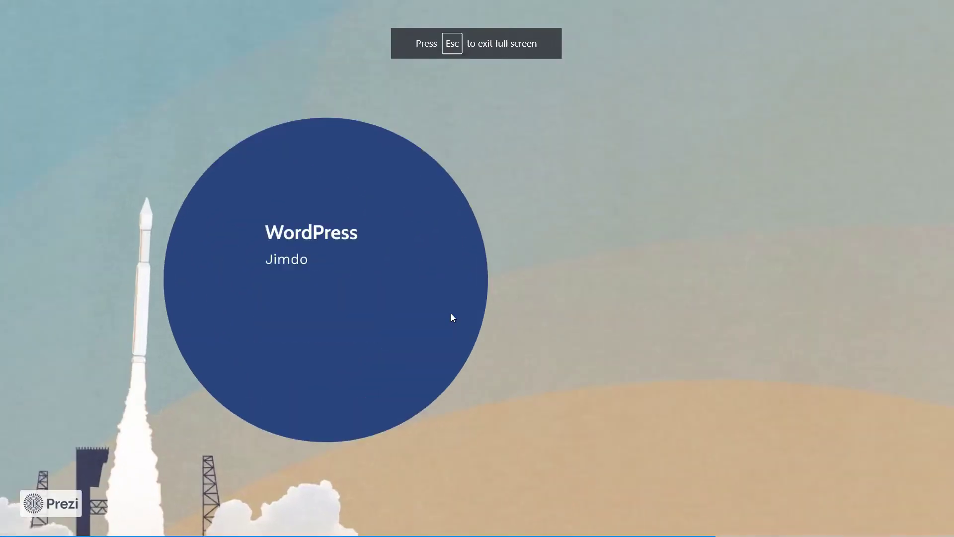